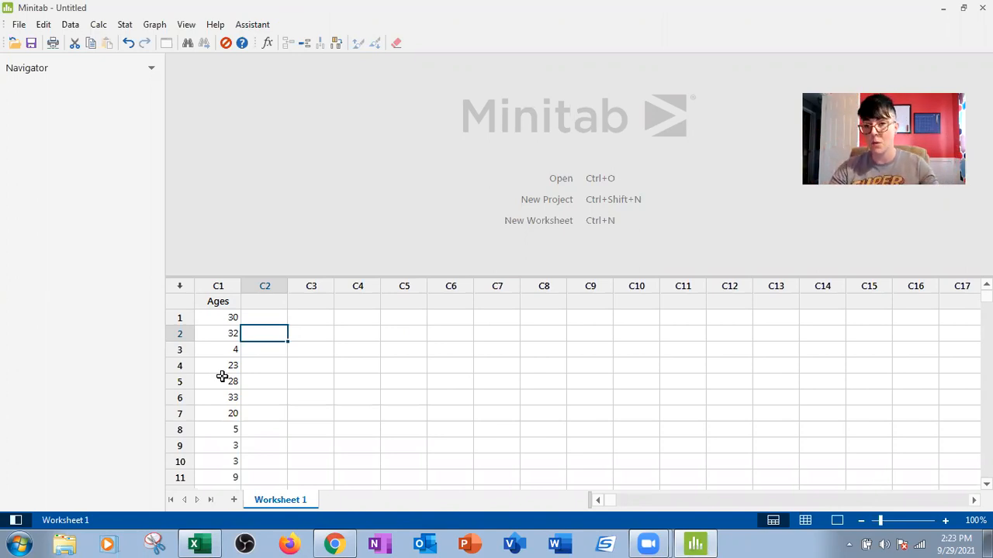
- Start a Display Descriptive Statistics analysis from Basic Statistics with the Ages column as the variable
{"action": "left_click", "coordinate": [125, 29]}
{"action": "mouse_move", "coordinate": [158, 47]}
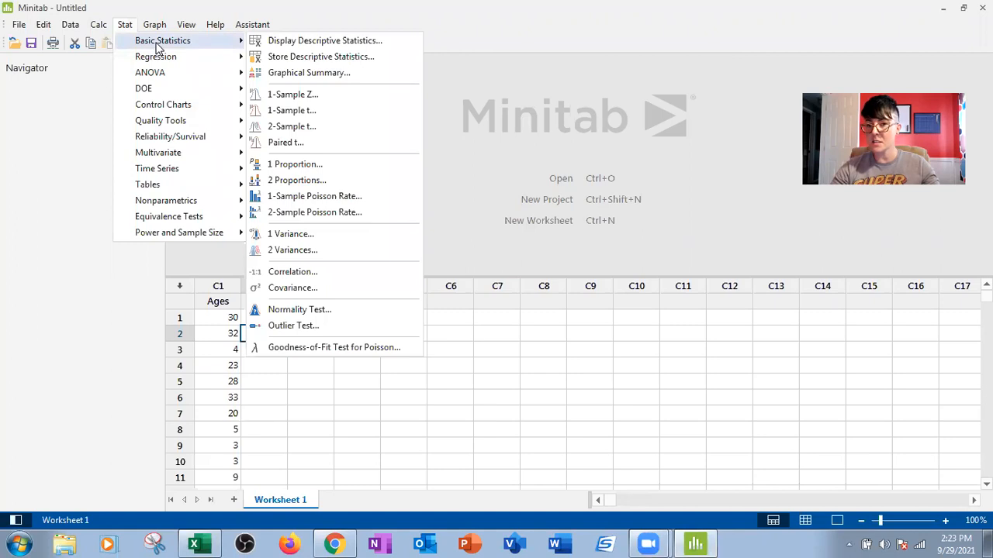
{"action": "left_click", "coordinate": [304, 42]}
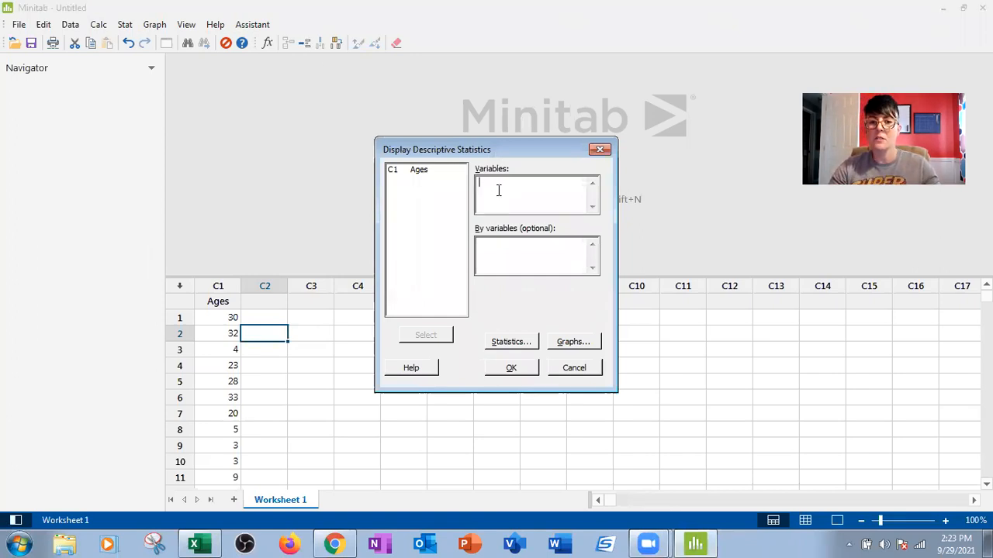
{"action": "double_click", "coordinate": [426, 171]}
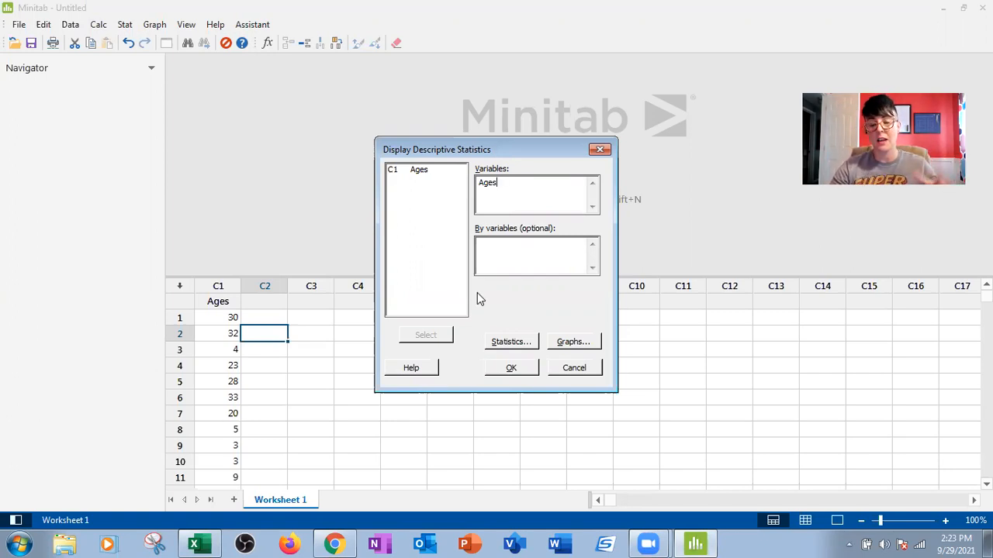
- For the statistics to display, turn off SE of mean, N nonmissing and N missing, and turn on Variance, Coefficient of variation and Range
{"action": "left_click", "coordinate": [506, 341]}
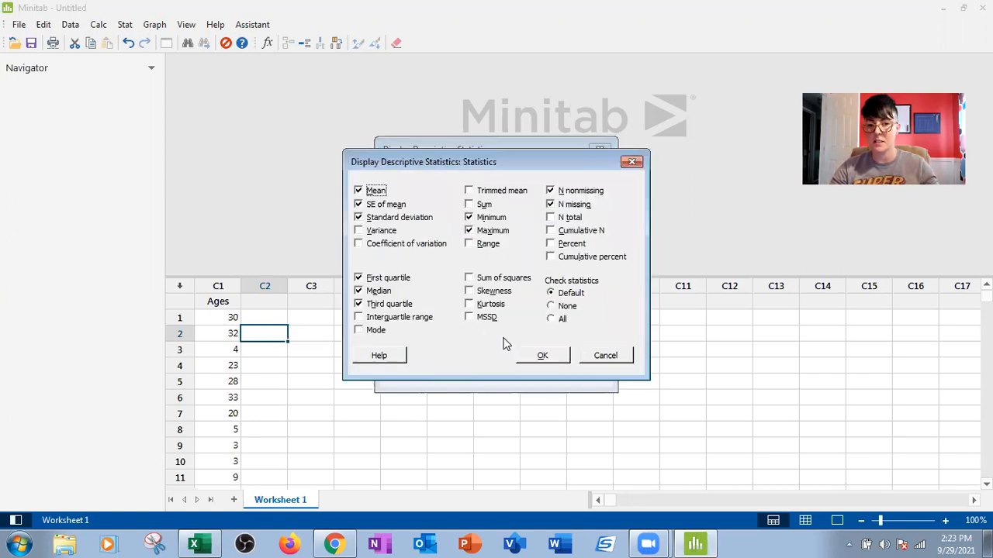
{"action": "left_click", "coordinate": [359, 204]}
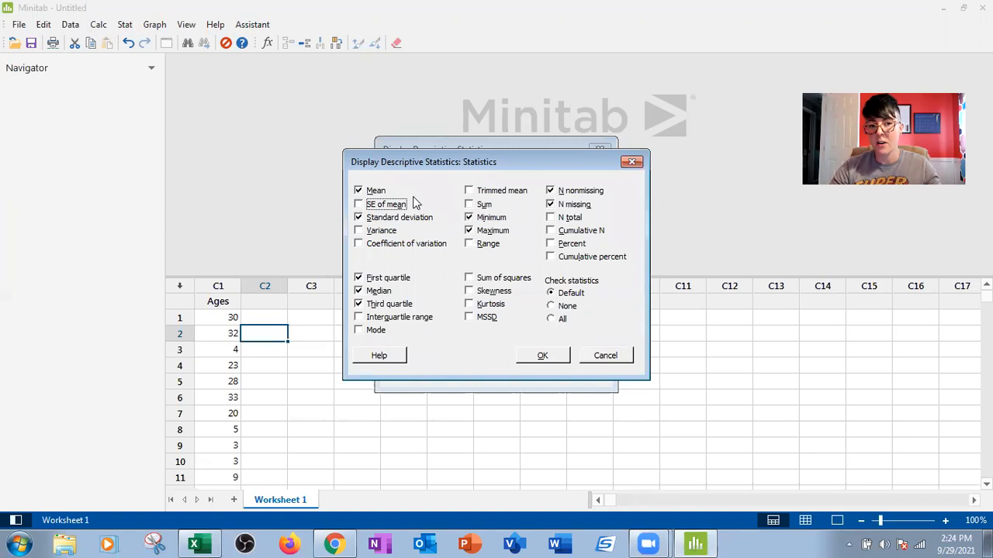
{"action": "left_click", "coordinate": [358, 231]}
{"action": "left_click", "coordinate": [359, 244]}
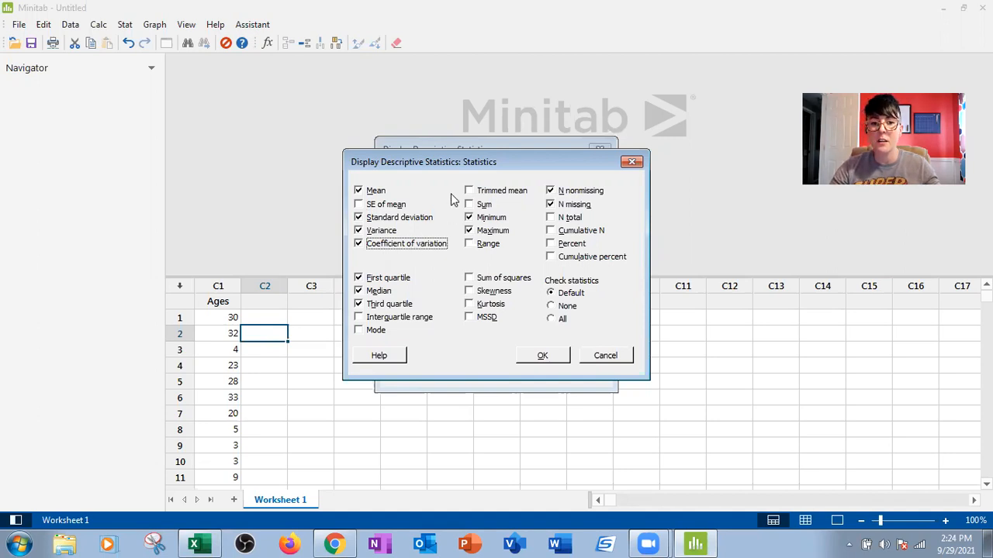
{"action": "left_click", "coordinate": [468, 218]}
{"action": "left_click", "coordinate": [469, 245]}
{"action": "left_click", "coordinate": [551, 191]}
{"action": "left_click", "coordinate": [551, 205]}
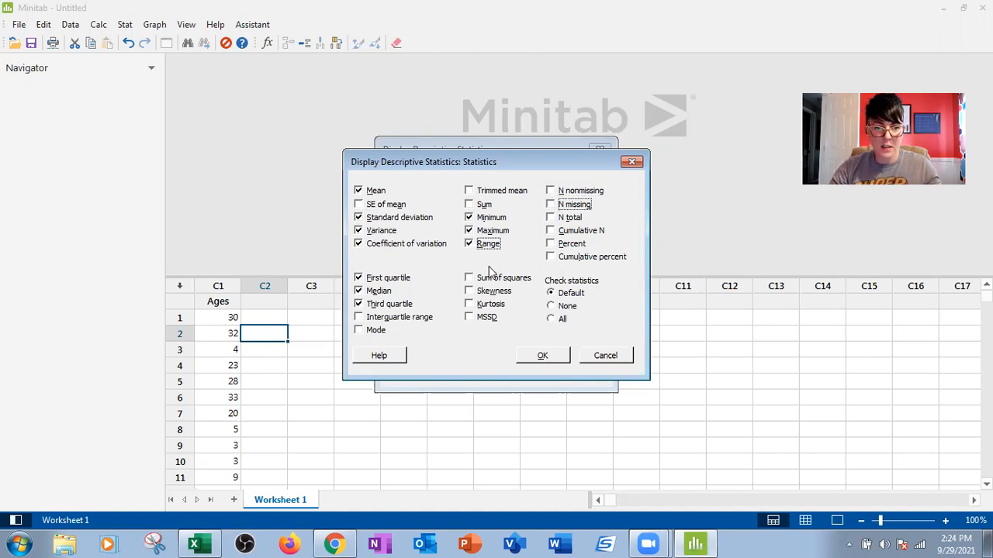
- Add Interquartile range and Mode to the chosen statistics and generate the descriptive statistics output for Ages
{"action": "left_click", "coordinate": [358, 318]}
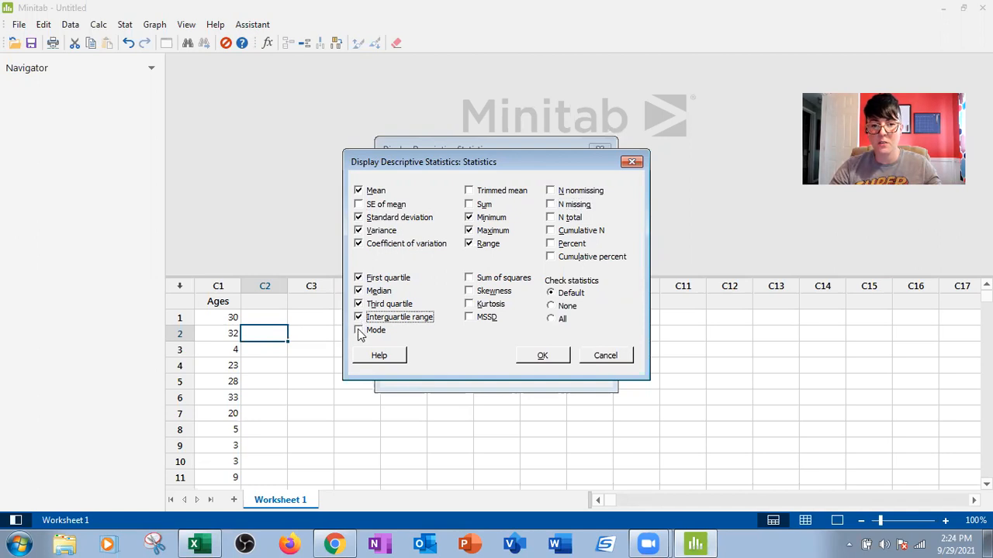
{"action": "left_click", "coordinate": [359, 330]}
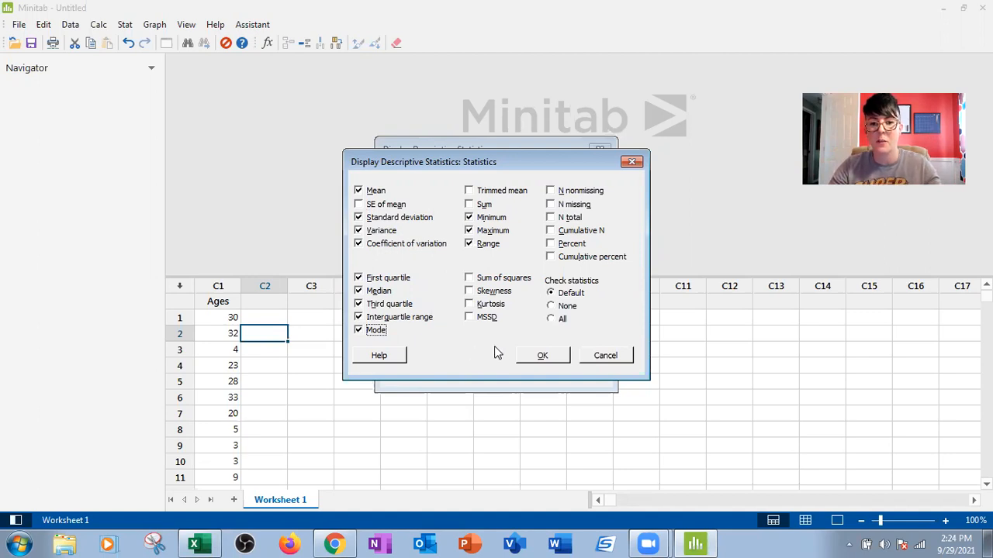
{"action": "left_click", "coordinate": [534, 355]}
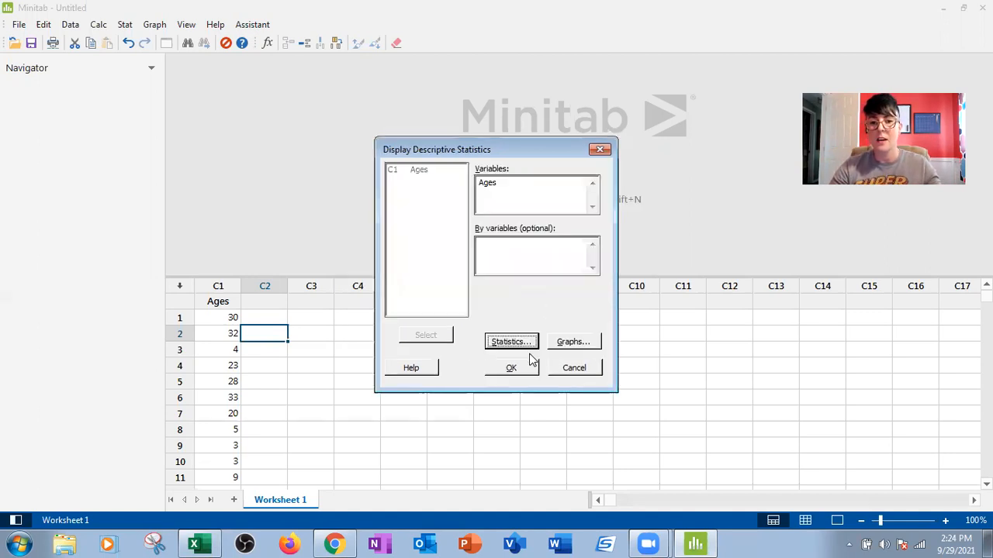
{"action": "left_click", "coordinate": [511, 370]}
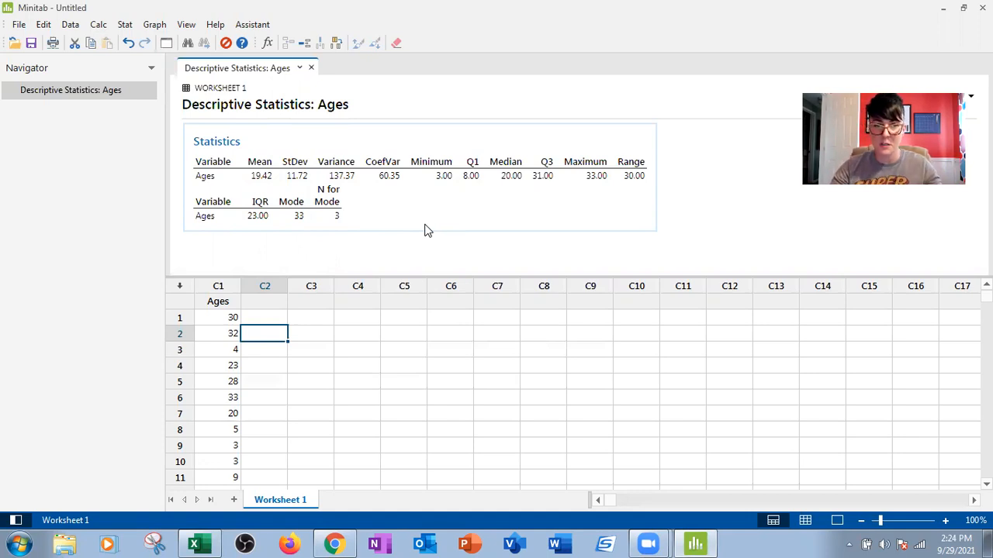
- Set the StDev column of the Statistics output table to 3 decimal places
{"action": "right_click", "coordinate": [299, 180]}
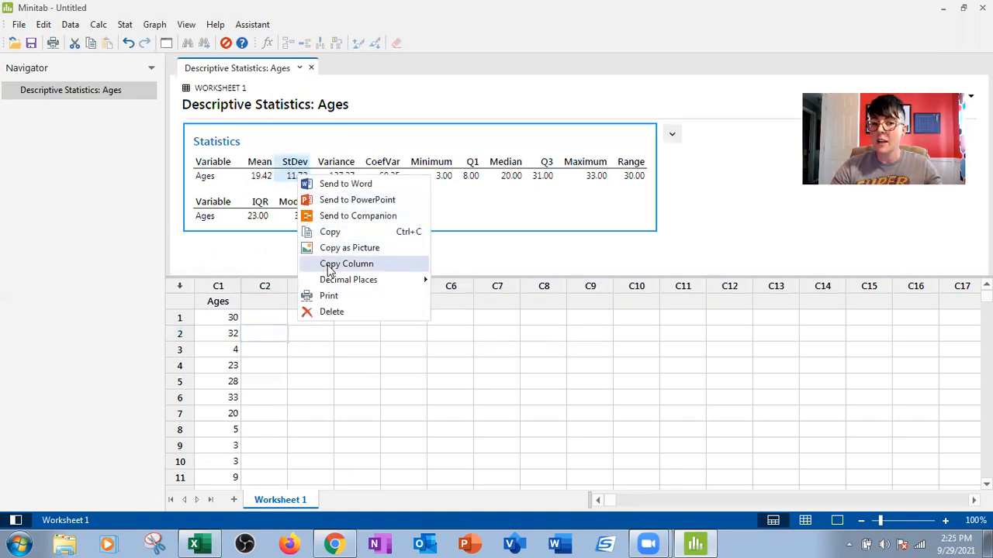
{"action": "mouse_move", "coordinate": [339, 284]}
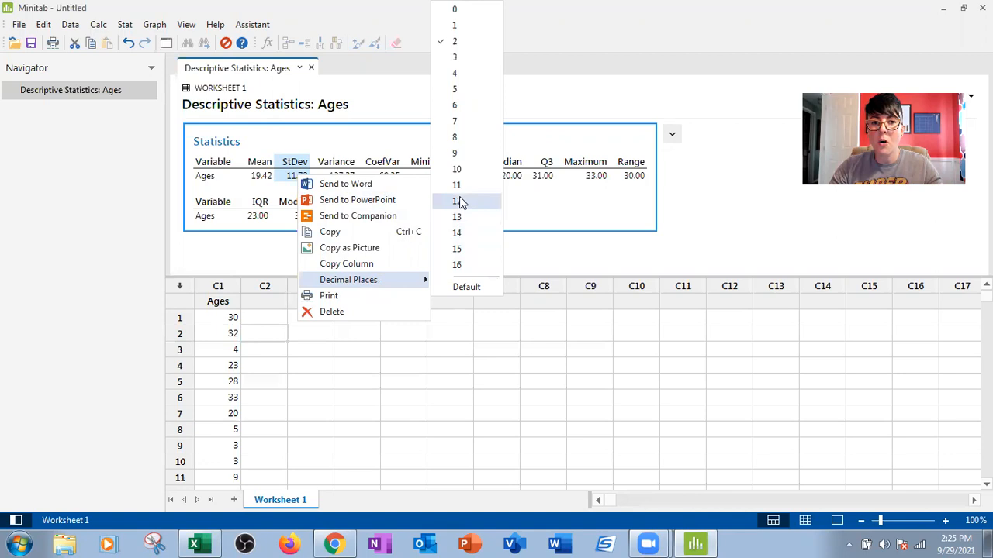
{"action": "left_click", "coordinate": [456, 57]}
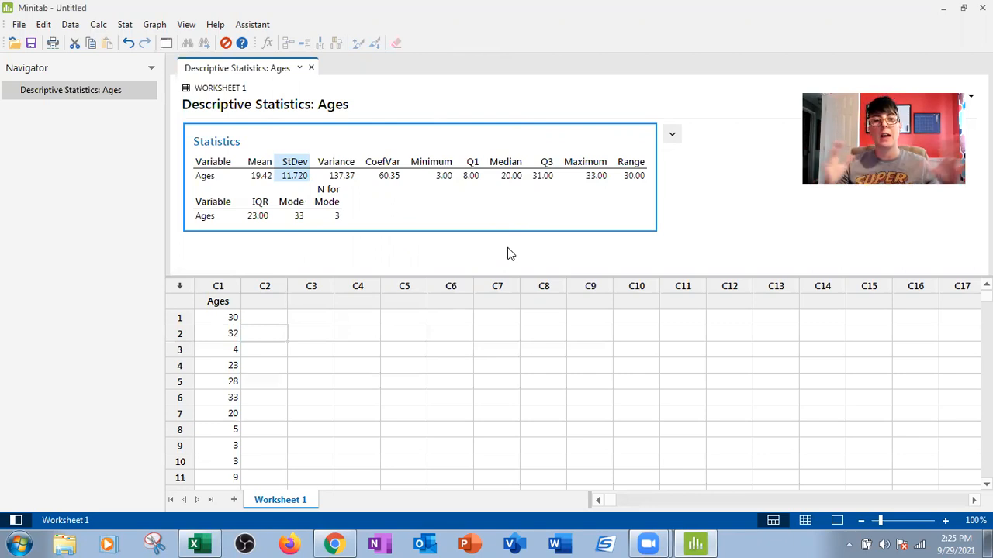
{"action": "left_click", "coordinate": [509, 254]}
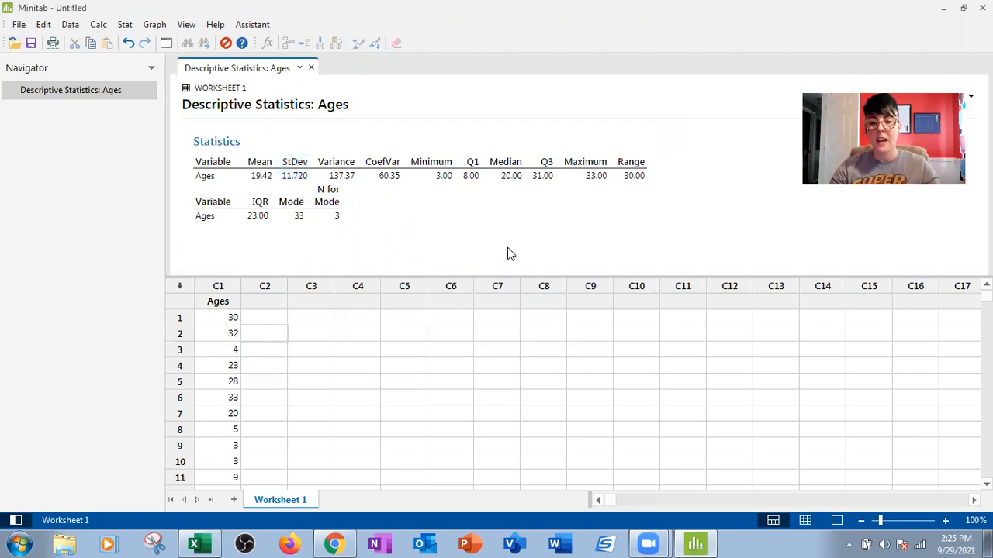
- Switch to the Excel workbook and calculate the mean of the ages in cell C3 with =average(A2:A20)
{"action": "left_click", "coordinate": [198, 544]}
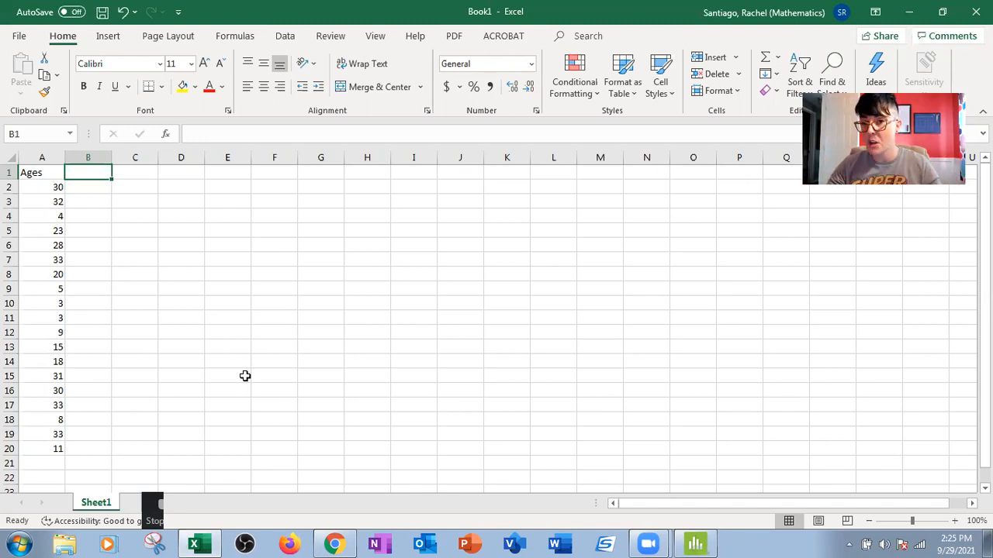
{"action": "left_click", "coordinate": [138, 199]}
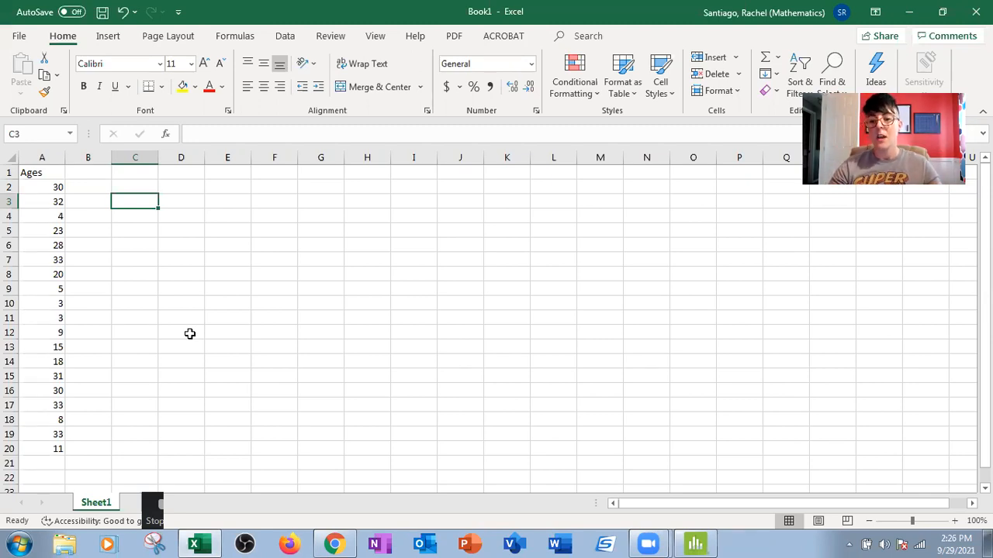
{"action": "type", "text": "="}
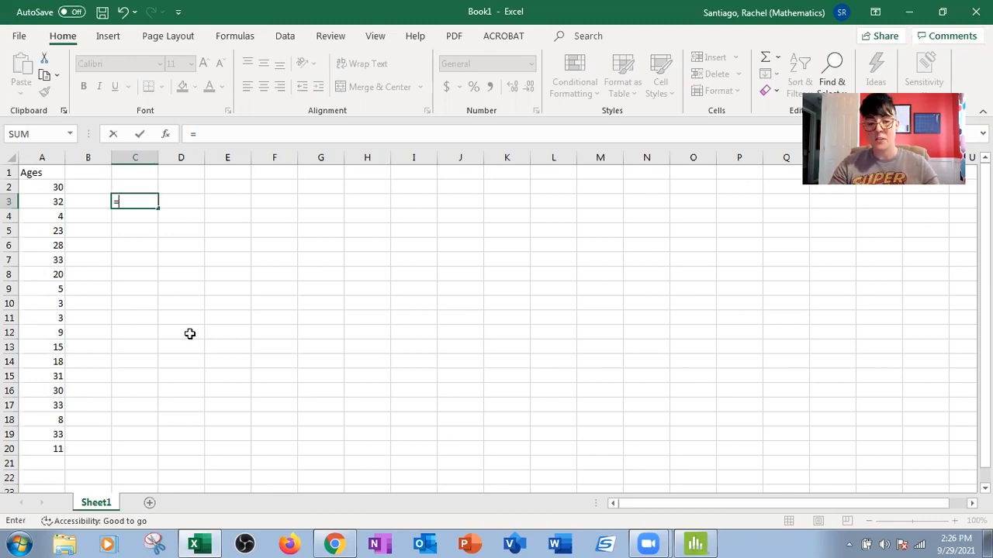
{"action": "type", "text": "average"}
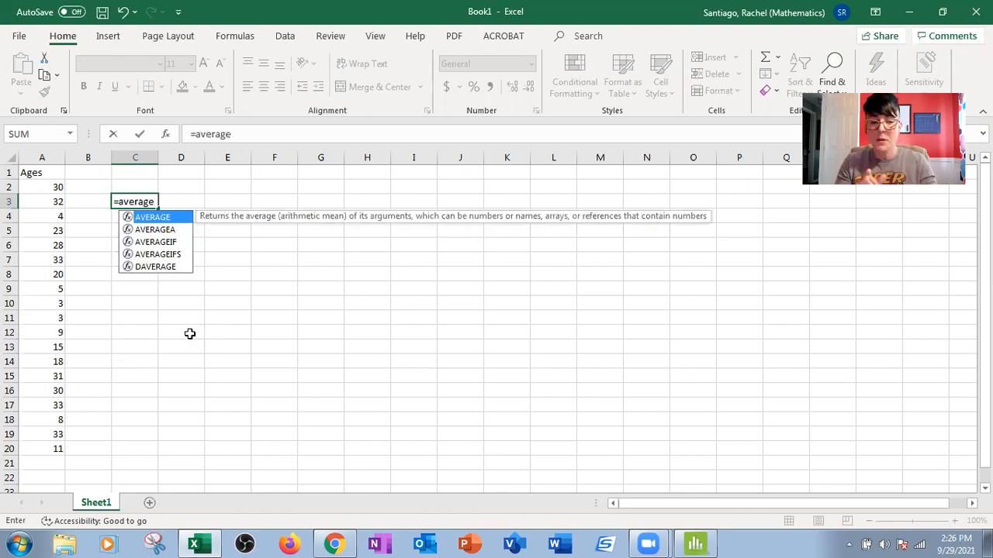
{"action": "type", "text": "("}
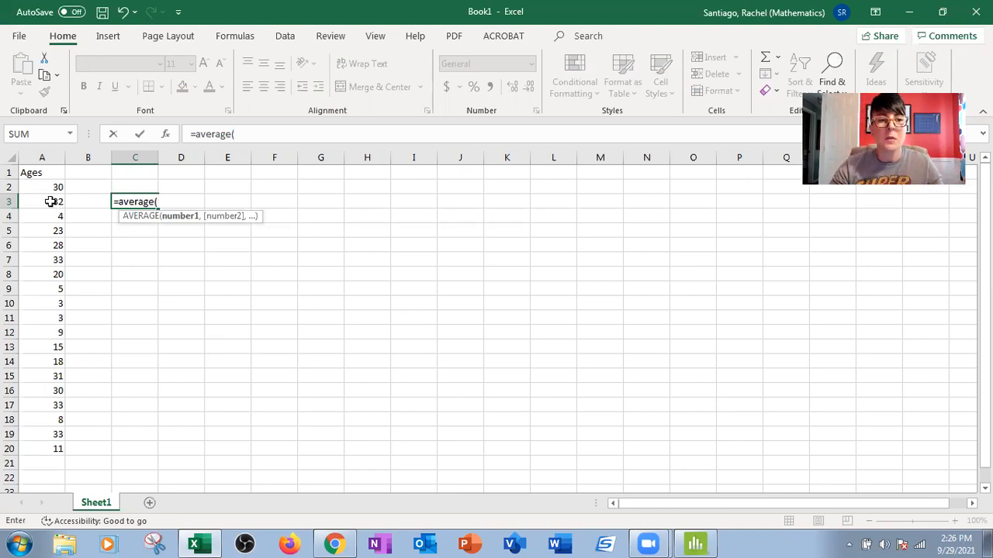
{"action": "left_click_drag", "start_coordinate": [38, 186], "coordinate": [40, 452]}
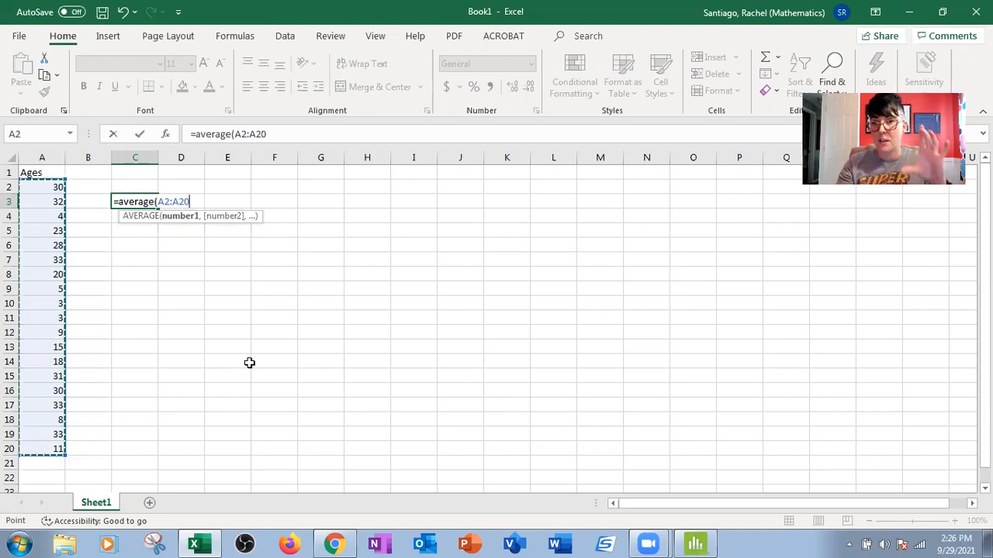
{"action": "type", "text": ")"}
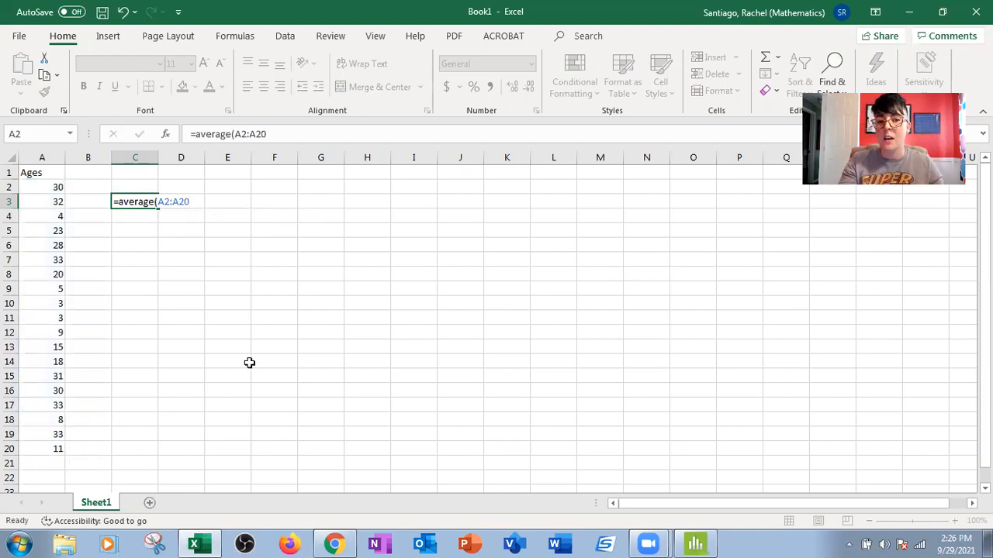
{"action": "key", "text": "Return"}
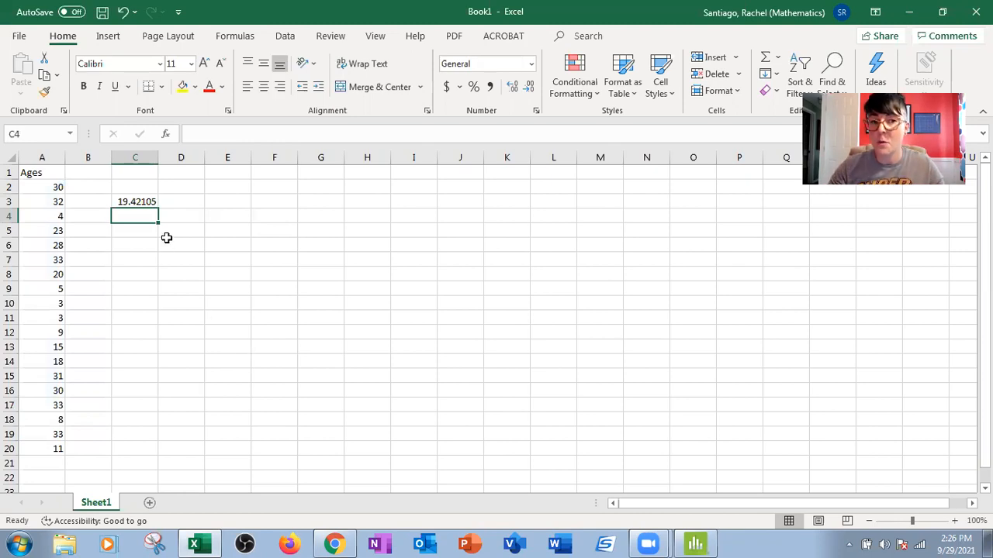
- Label cell B3 "Mean" and switch to Minitab to compare the mean with its output
{"action": "left_click", "coordinate": [100, 204]}
{"action": "type", "text": "Mean"}
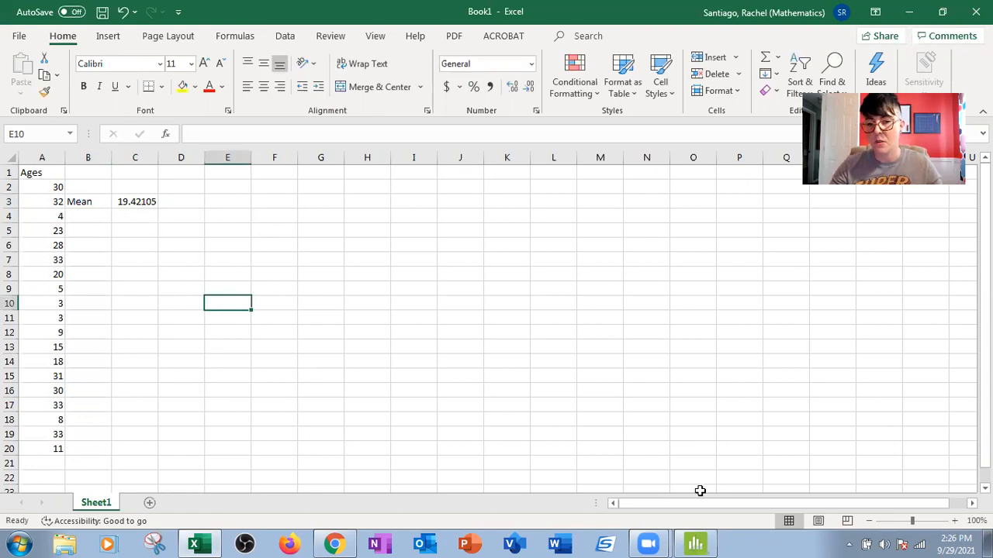
{"action": "left_click", "coordinate": [695, 543]}
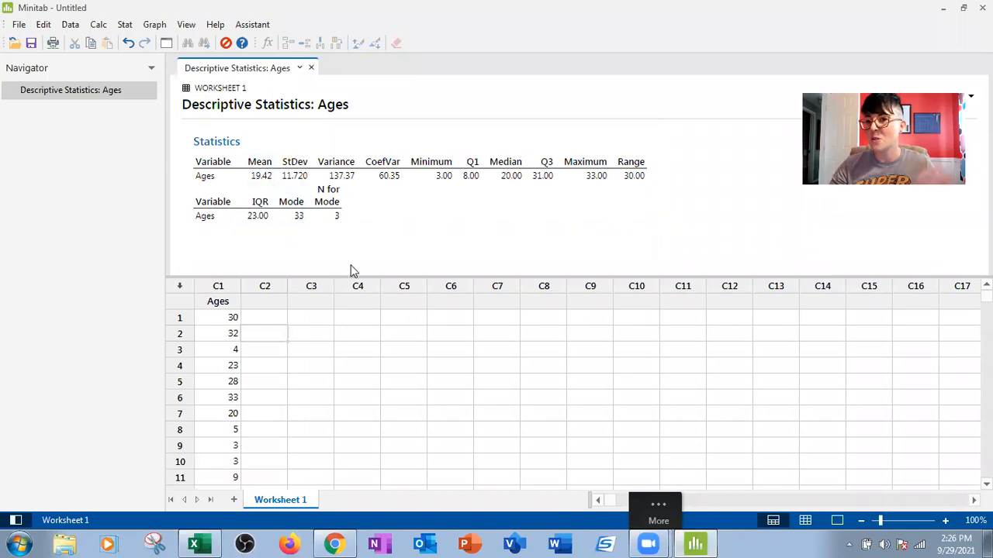
- Return to the Excel workbook and label cell B4 "Std Dev"
{"action": "left_click", "coordinate": [195, 543]}
{"action": "left_click", "coordinate": [93, 215]}
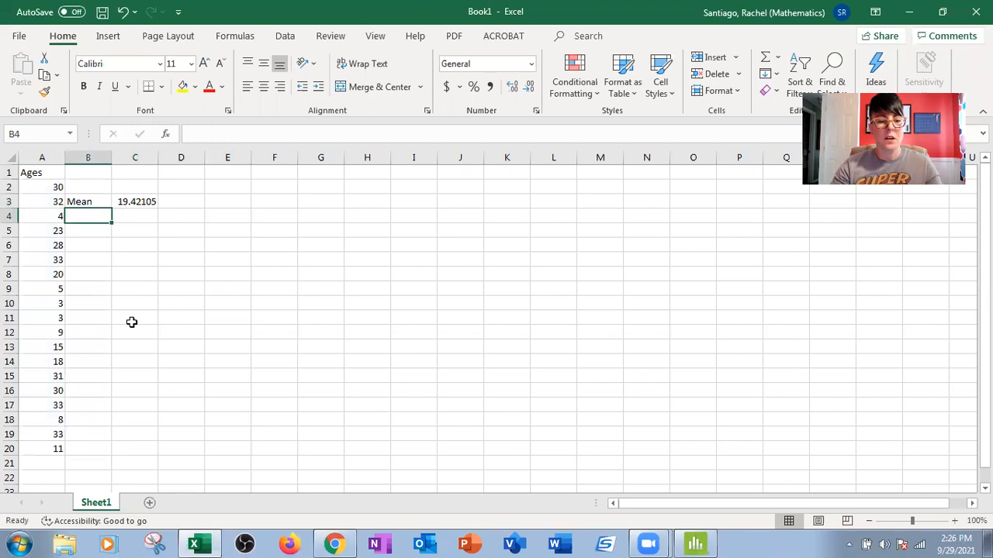
{"action": "type", "text": "Std Dev"}
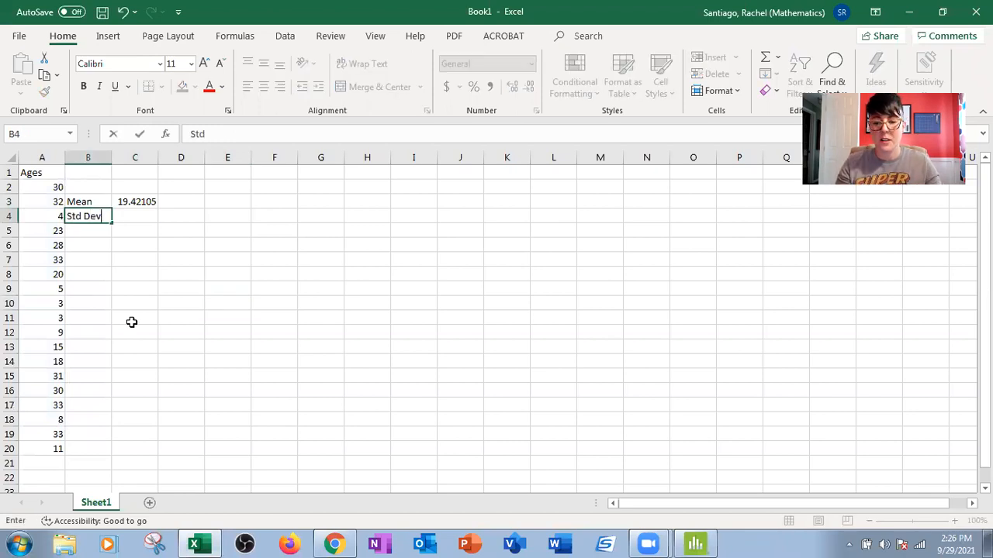
{"action": "key", "text": "Tab"}
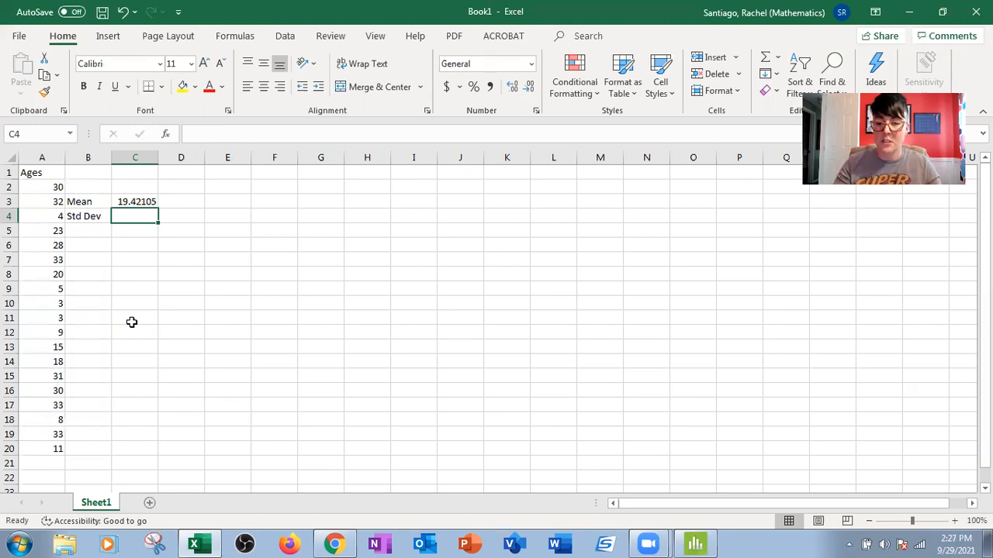
- Calculate the sample standard deviation of the ages in cell C4 using STDEV.S over A2:A20
{"action": "type", "text": "="}
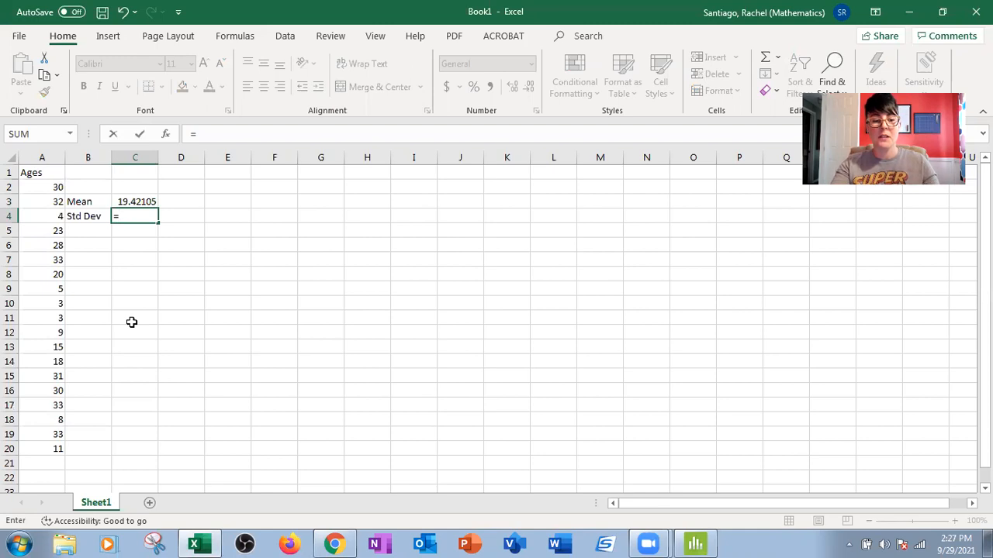
{"action": "type", "text": "st"}
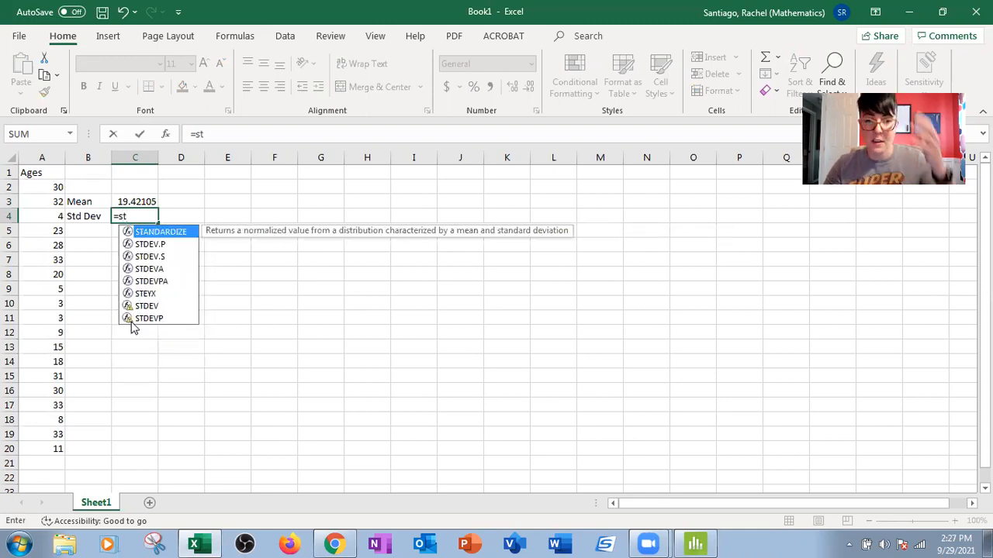
{"action": "left_click", "coordinate": [159, 245]}
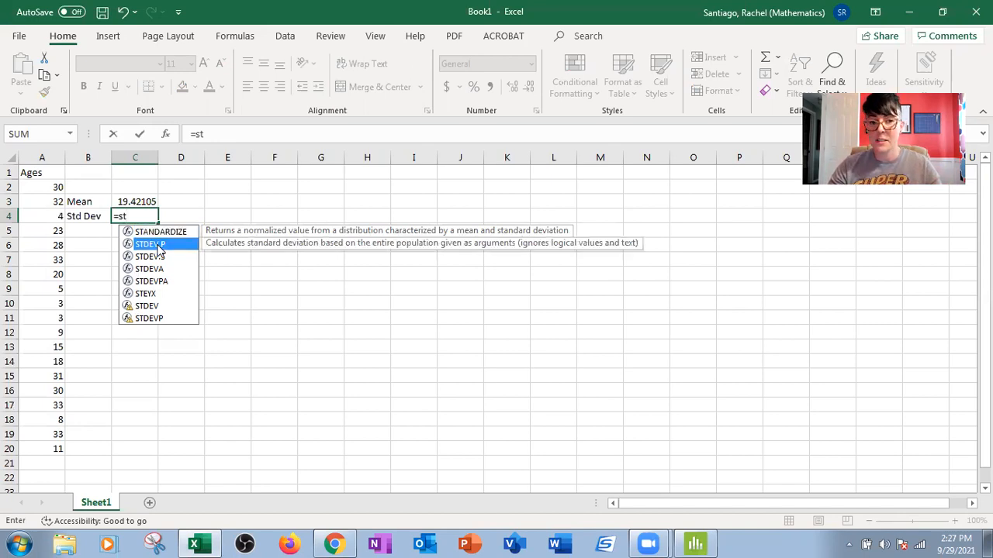
{"action": "left_click", "coordinate": [152, 258]}
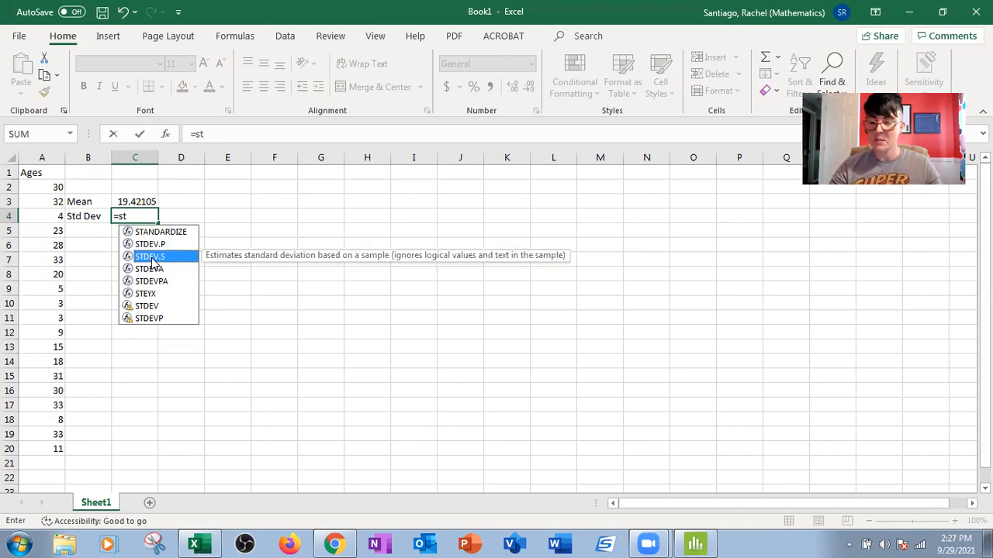
{"action": "double_click", "coordinate": [151, 257]}
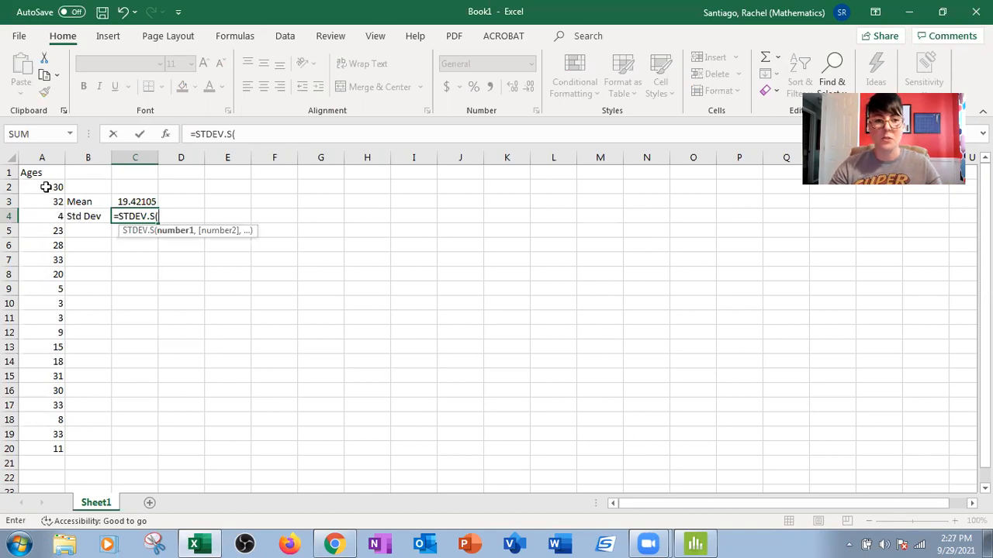
{"action": "left_click_drag", "start_coordinate": [46, 187], "coordinate": [40, 447]}
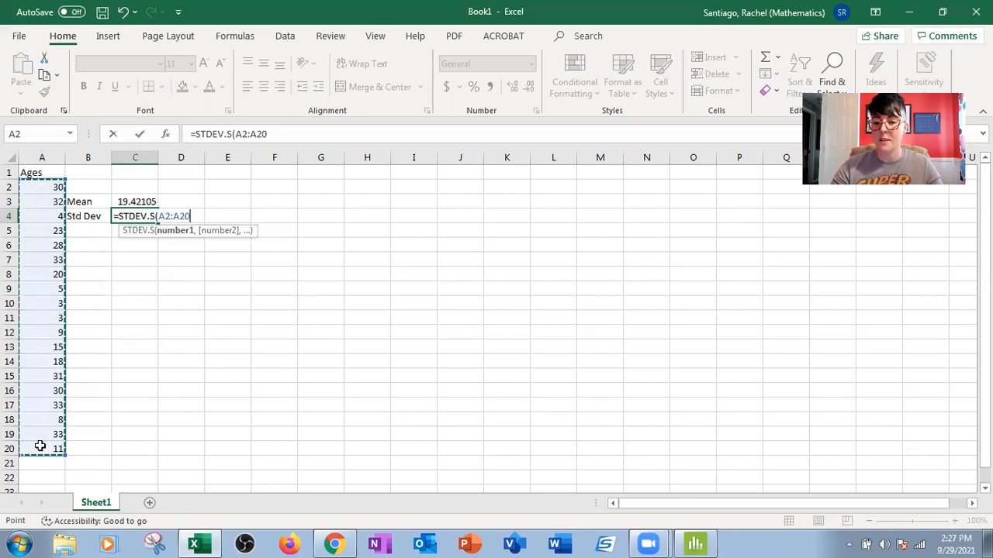
{"action": "key", "text": "Return"}
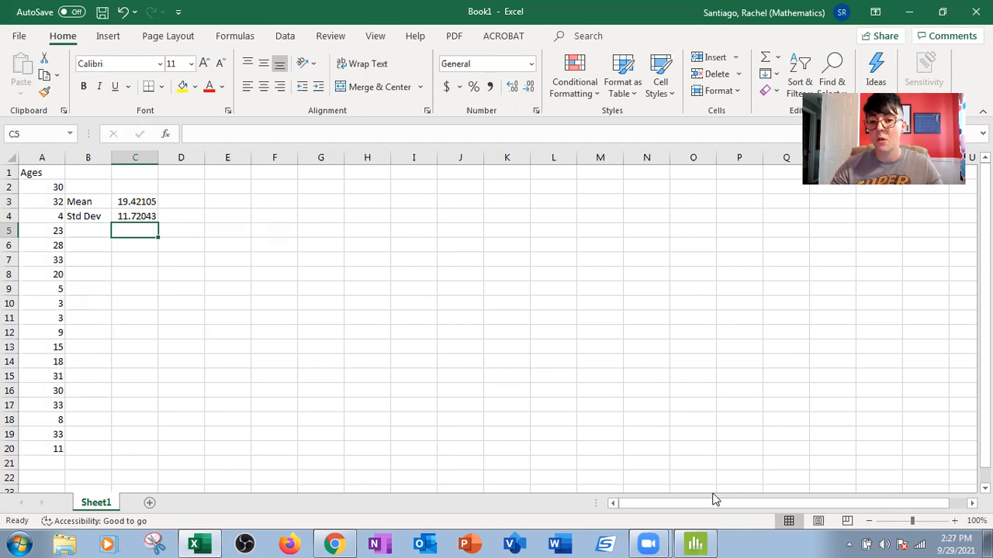
- Switch to Minitab to compare the standard deviation with its output, and return to the Excel workbook
{"action": "left_click", "coordinate": [697, 543]}
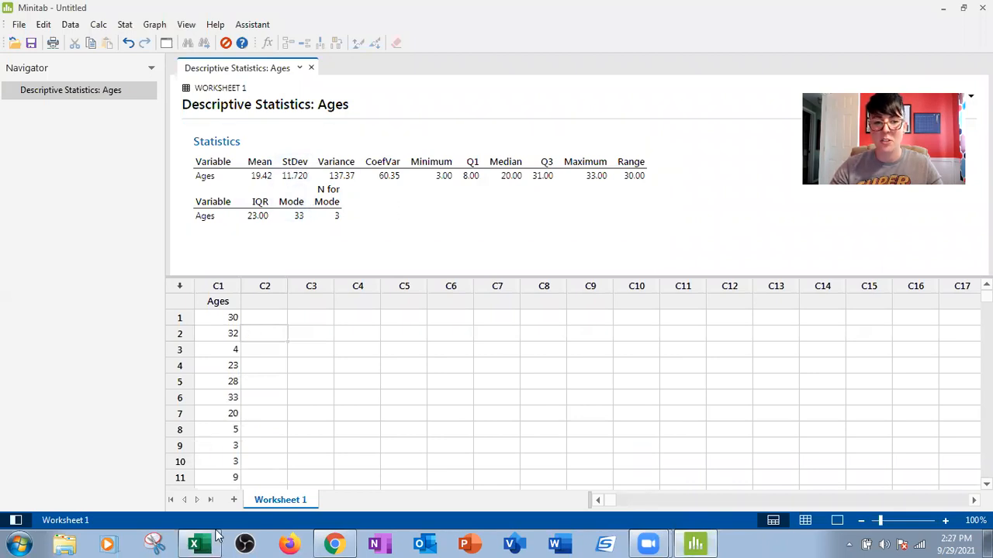
{"action": "left_click", "coordinate": [196, 543]}
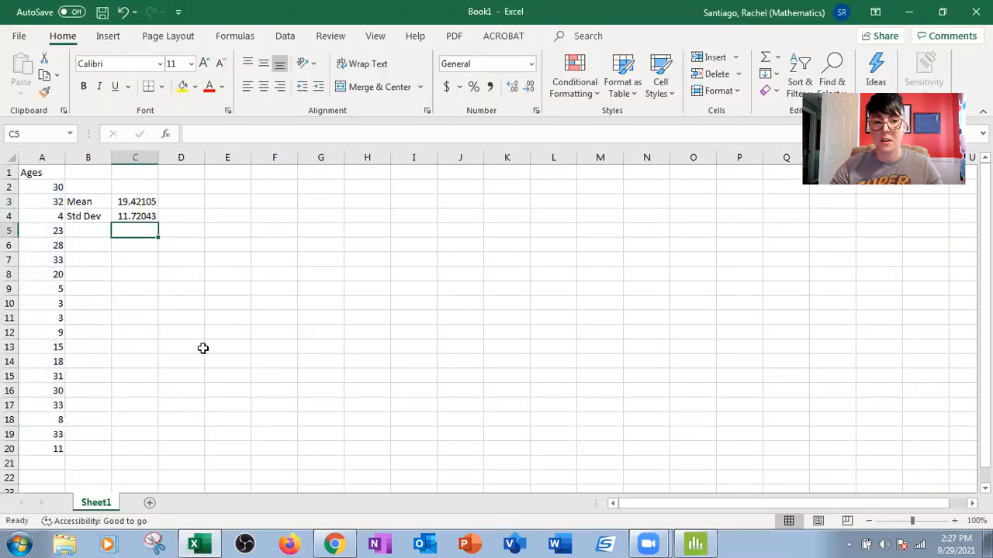
{"action": "left_click", "coordinate": [137, 265]}
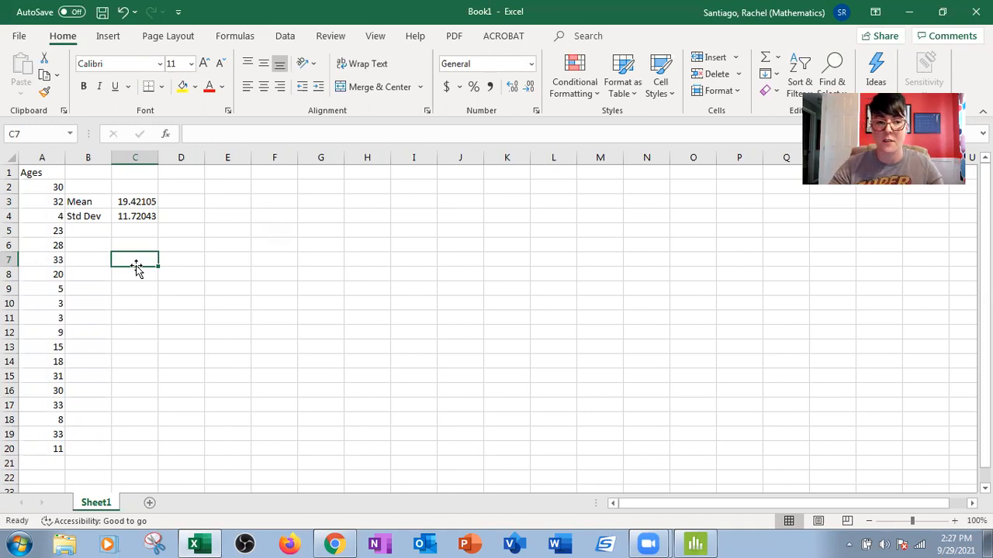
- Sort the ages in A2:A20 from smallest to largest, continuing with the current selection only
{"action": "left_click_drag", "start_coordinate": [44, 183], "coordinate": [38, 452]}
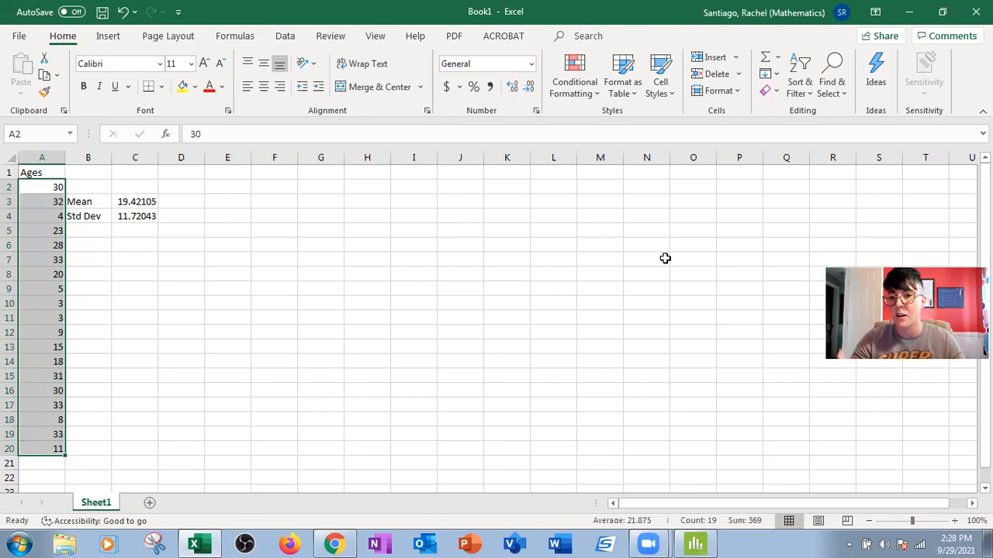
{"action": "left_click", "coordinate": [807, 92]}
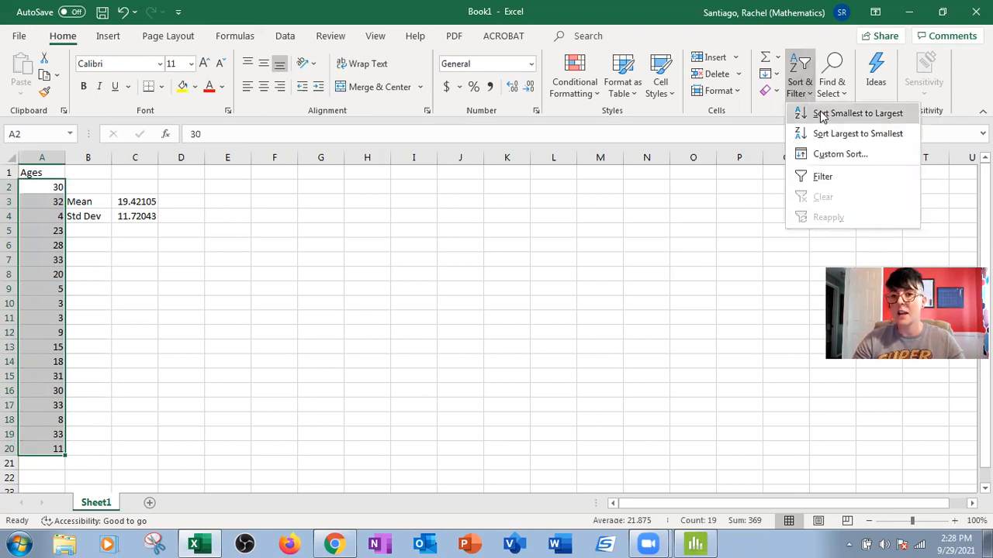
{"action": "left_click", "coordinate": [822, 114]}
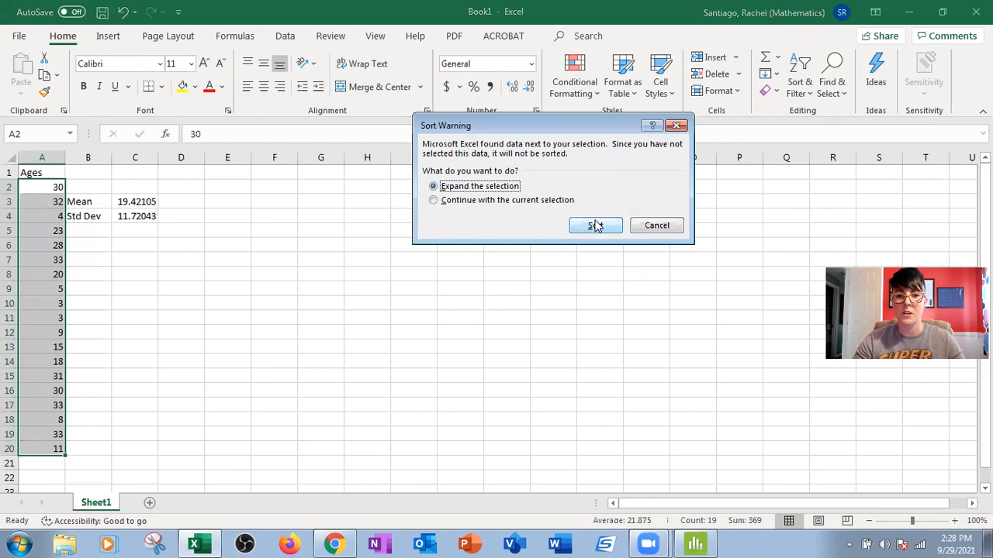
{"action": "left_click", "coordinate": [448, 203]}
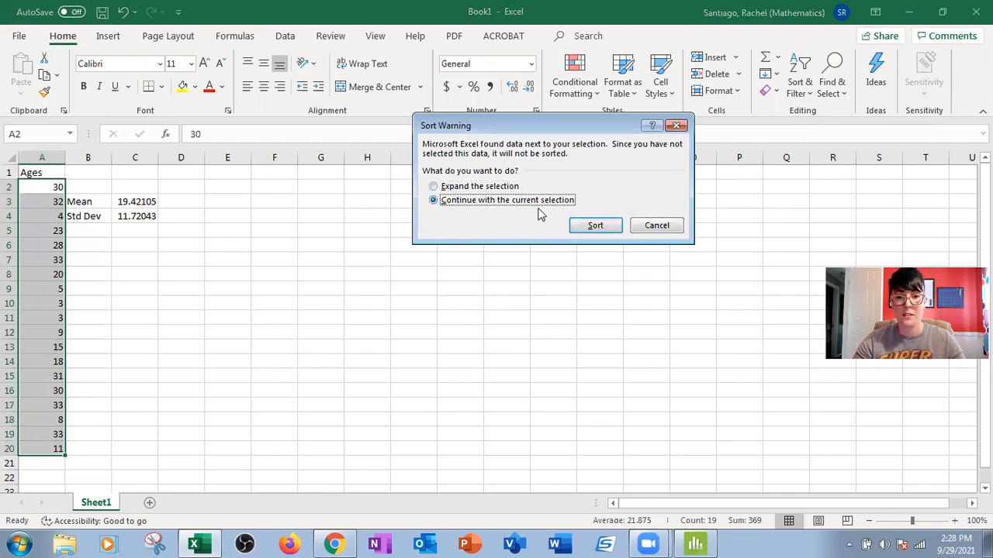
{"action": "left_click", "coordinate": [590, 225]}
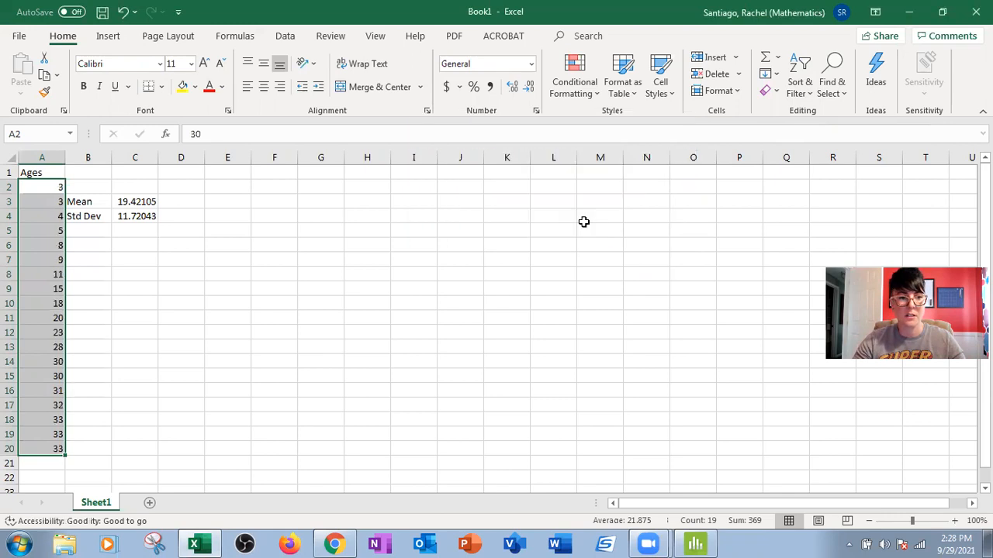
{"action": "left_click", "coordinate": [542, 300]}
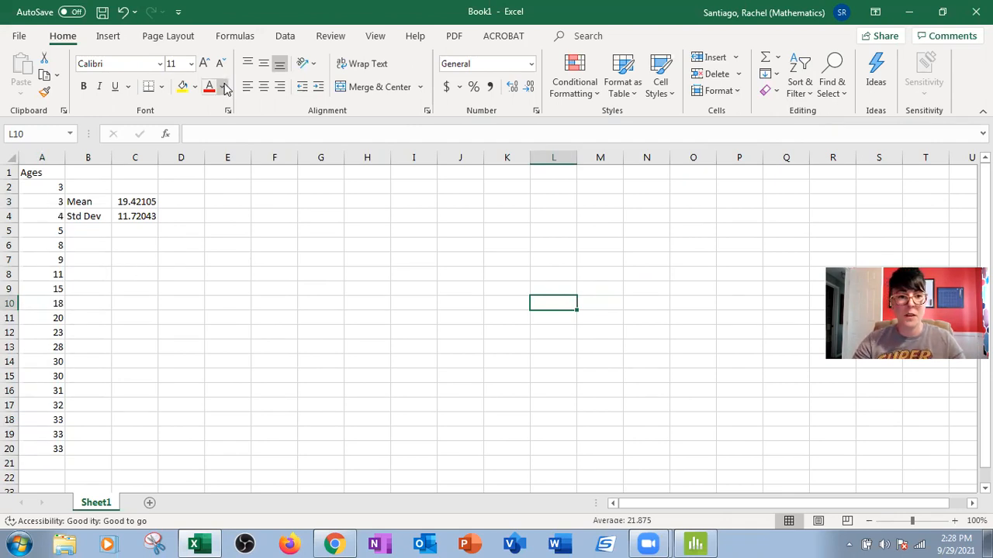
- Show the library of formula functions available in the workbook
{"action": "left_click", "coordinate": [237, 36]}
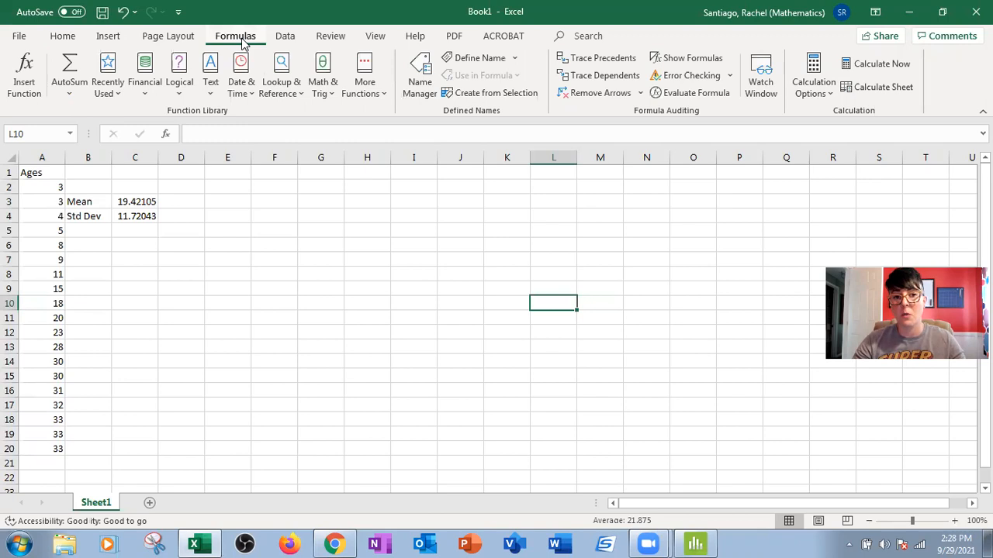